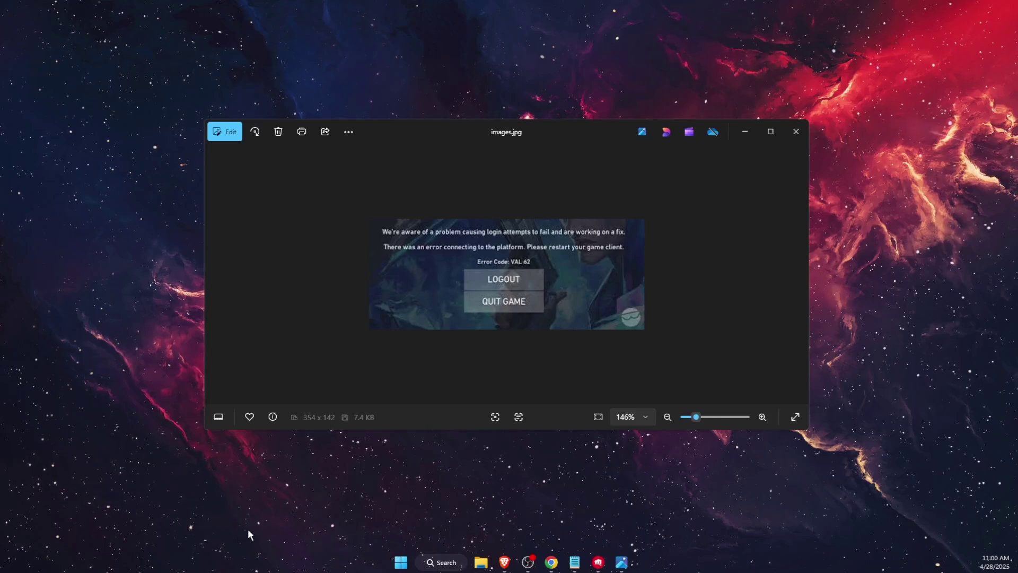
scroll(494, 310, up, 3)
scroll(529, 243, up, 2)
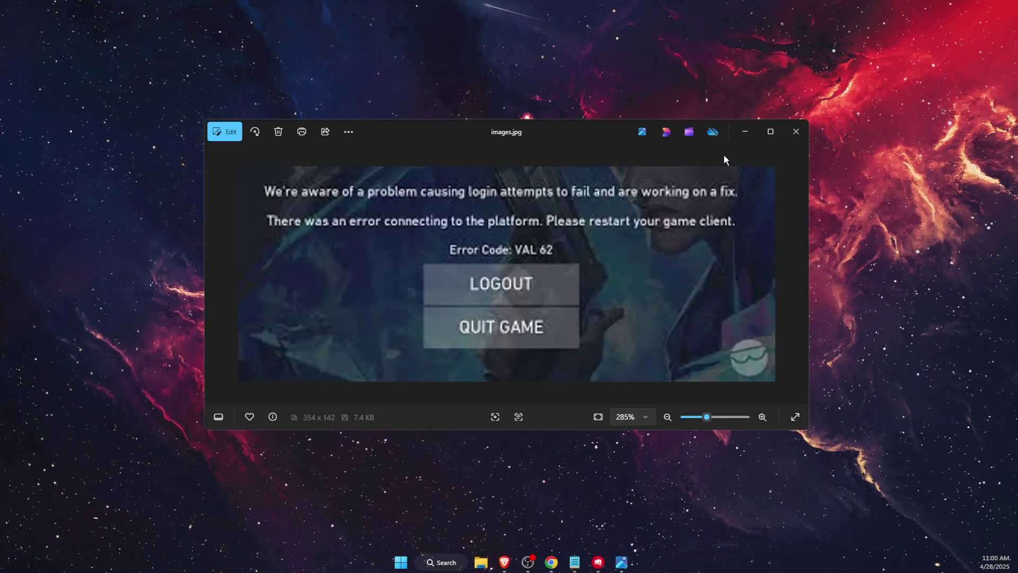
Step: Close the VAL 62 error screenshot and launch Services from a 'services' search
click(795, 131)
click(457, 565)
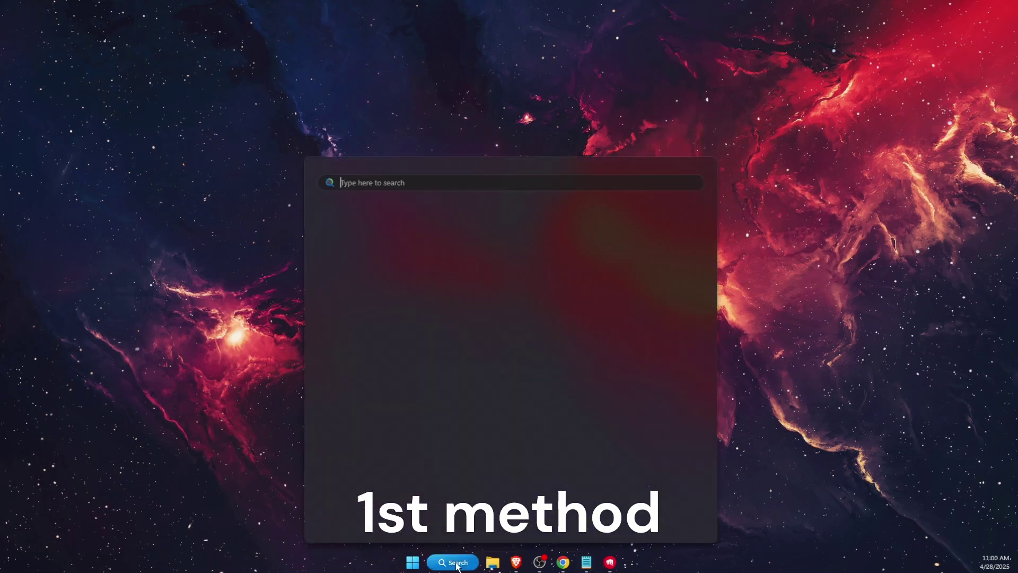
text(servi)
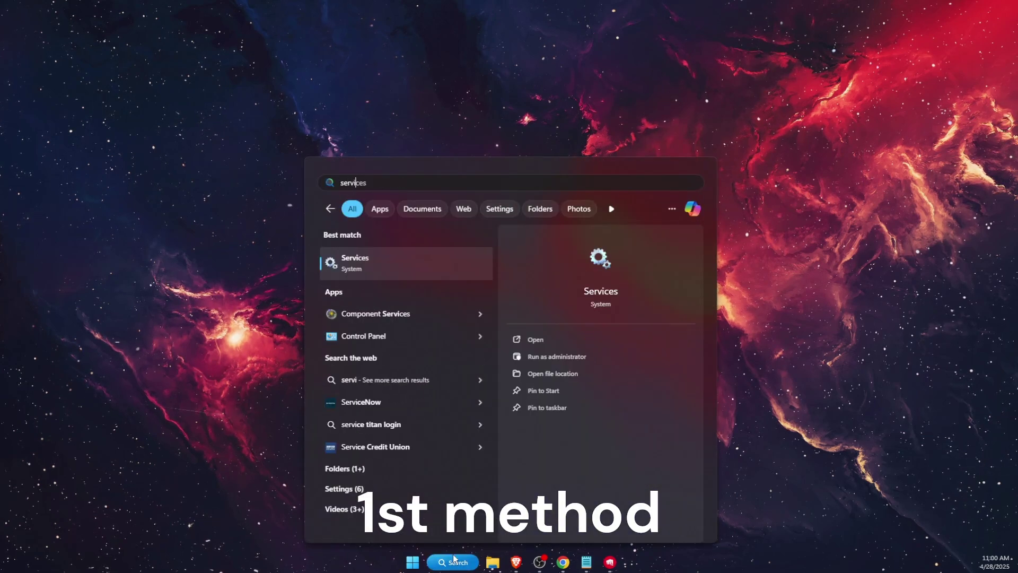
click(453, 561)
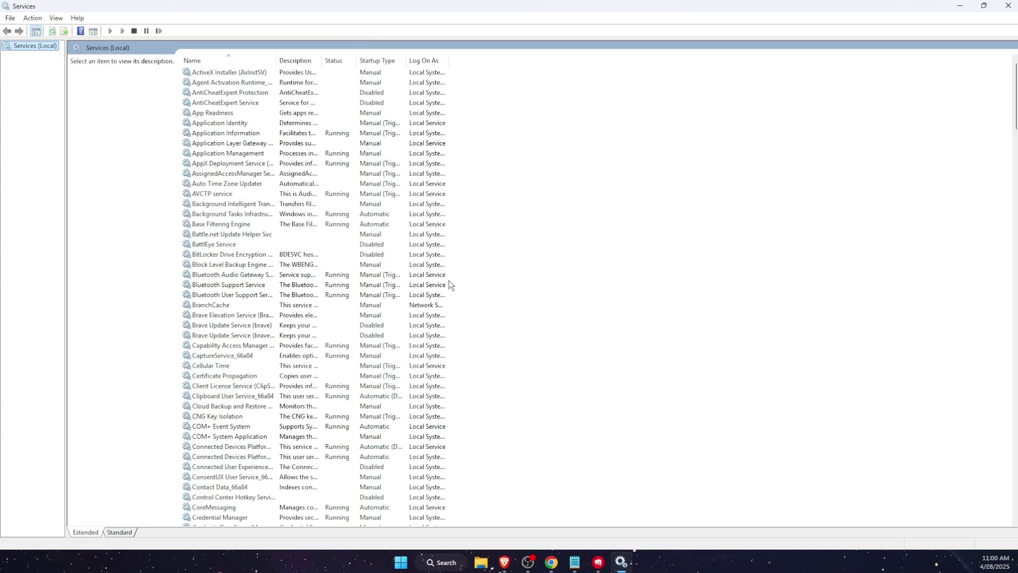
Step: Set the vgc service's startup type to Automatic and apply it
click(221, 246)
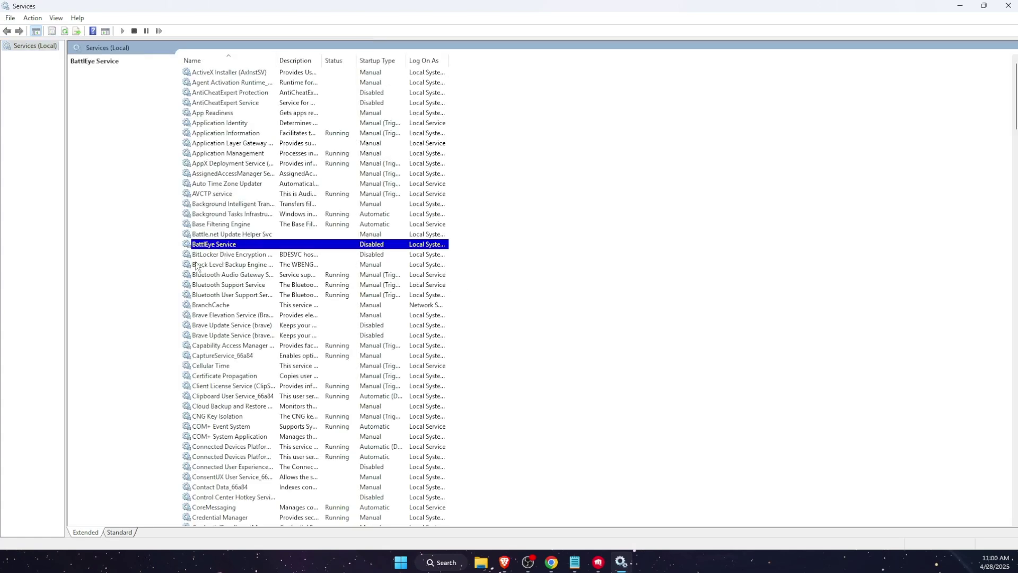
key(v)
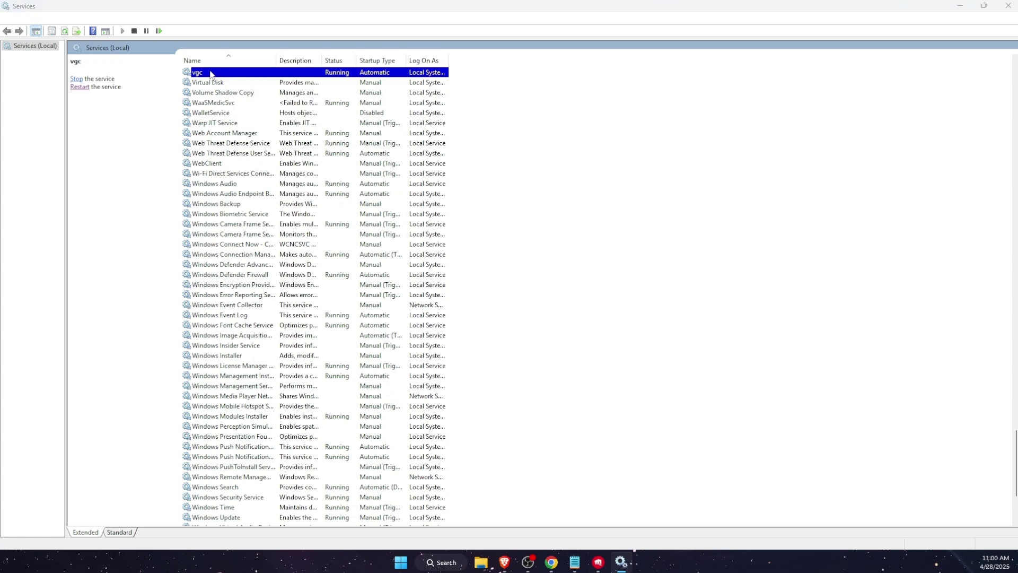
double_click(211, 75)
click(518, 273)
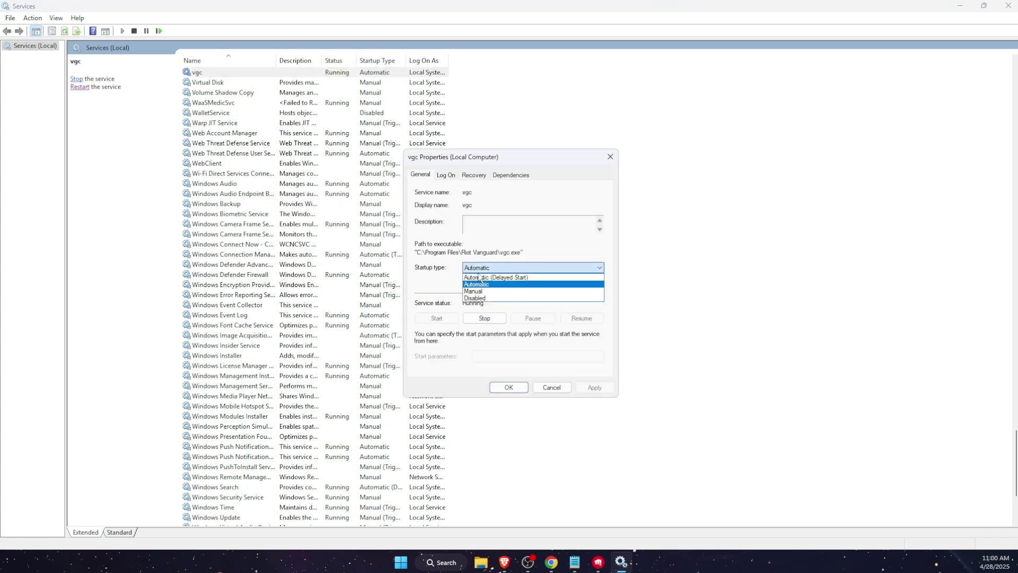
click(480, 284)
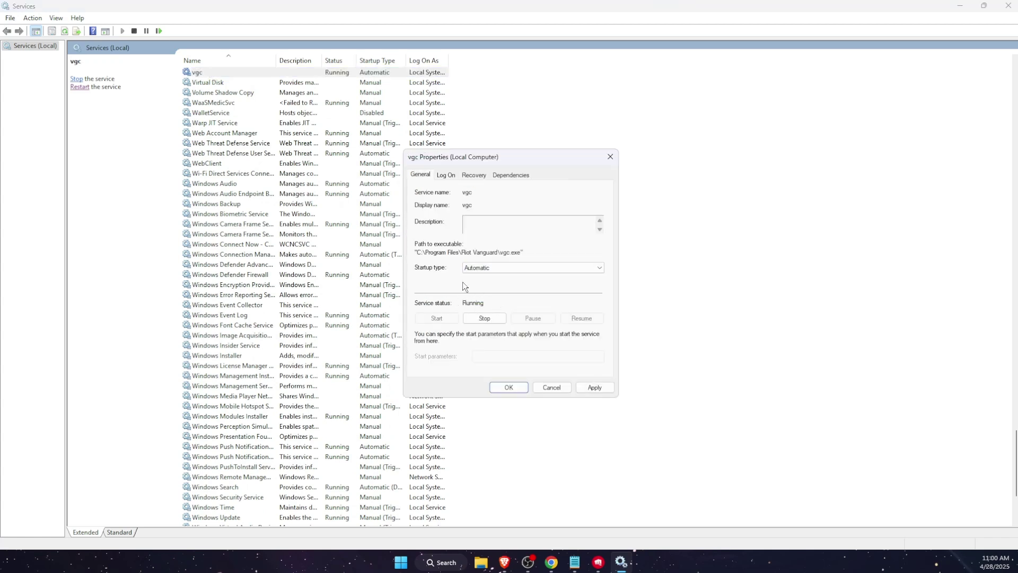
click(594, 387)
key(Return)
Step: Close the Services window, dismissing the error message that appears
click(1009, 6)
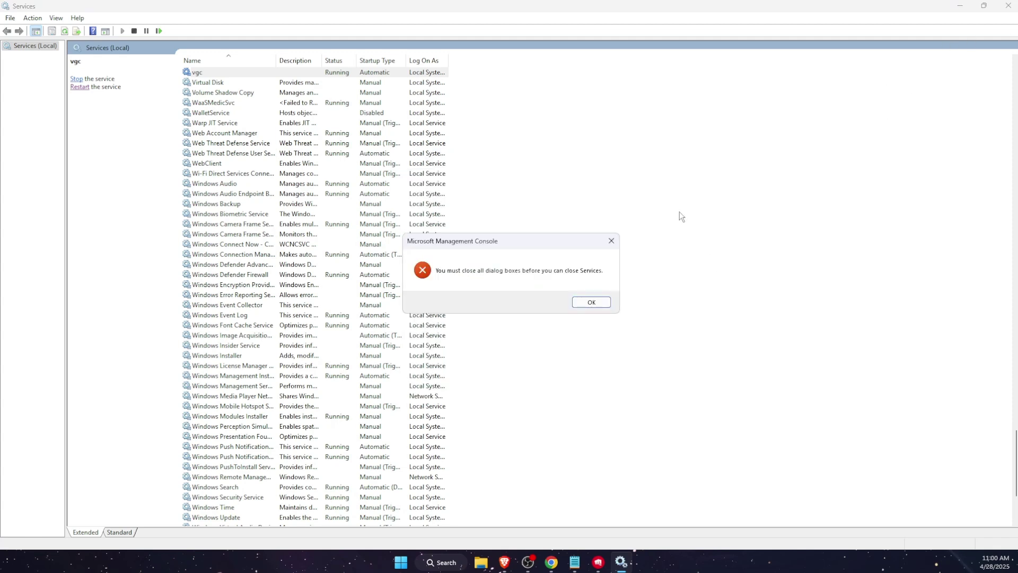
click(594, 308)
click(1009, 6)
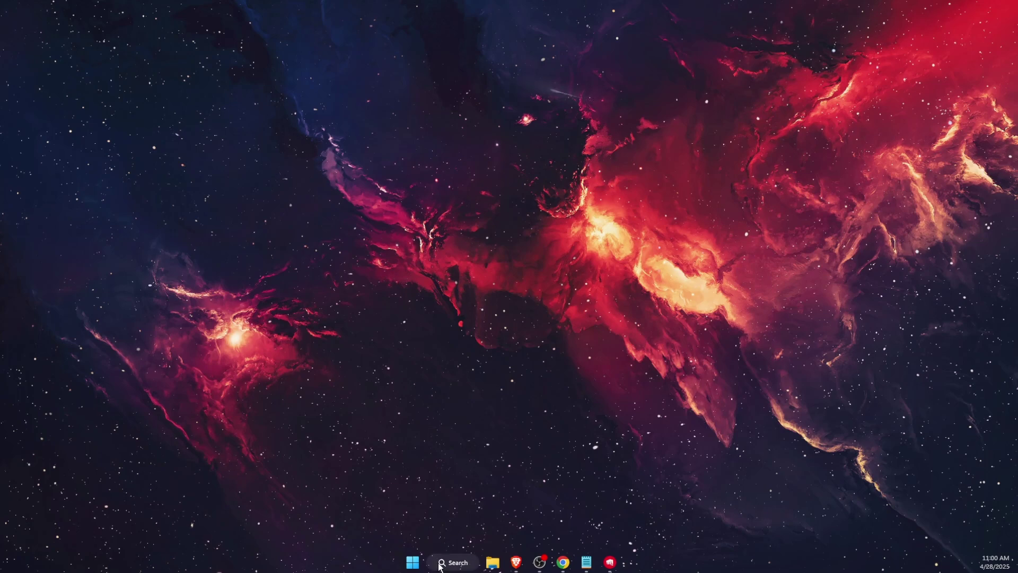
Step: Launch Command Prompt as administrator from a 'cmd' search
click(440, 566)
text(cm)
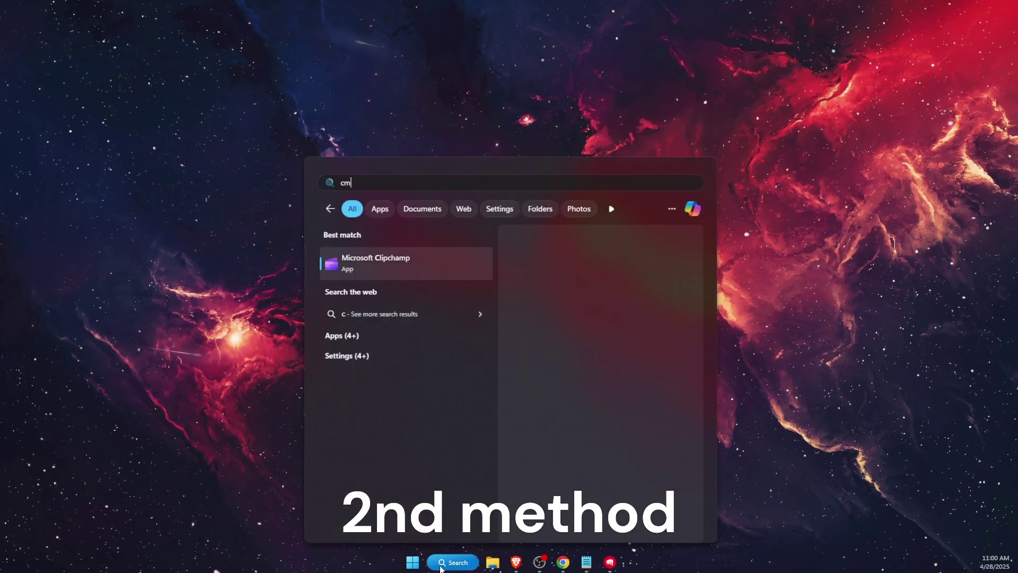
text(d)
right_click(449, 255)
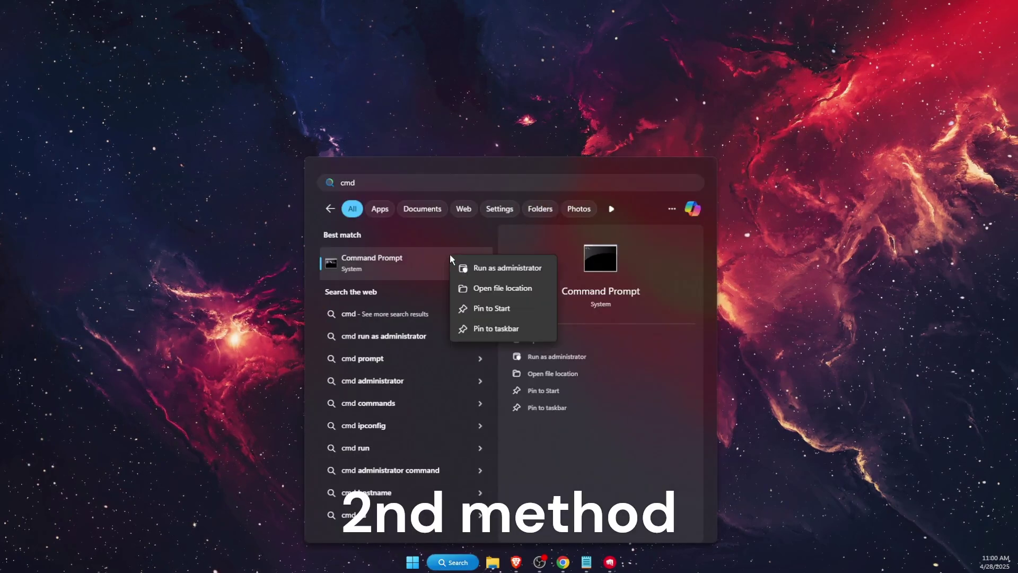
click(489, 269)
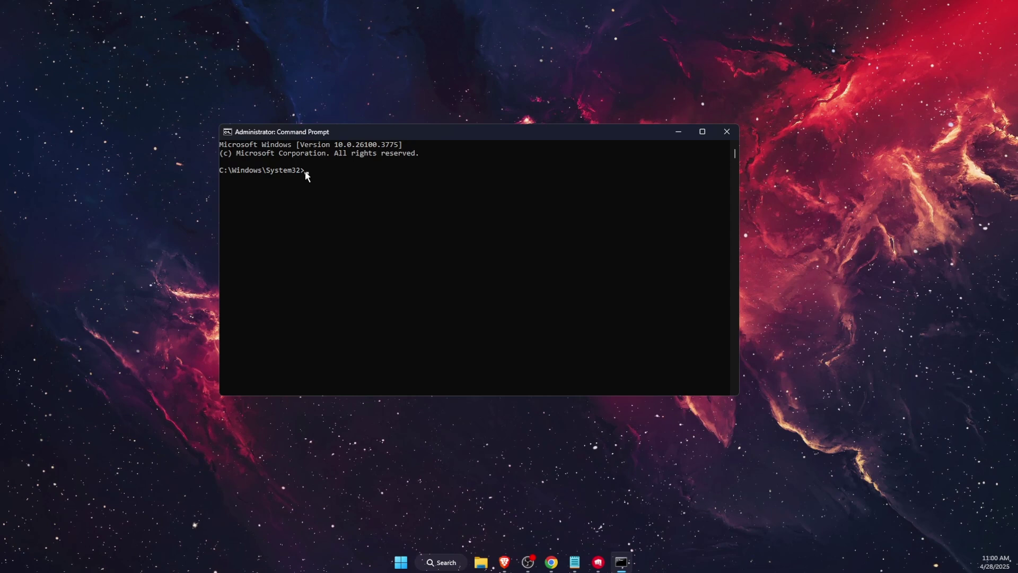
text(ipconfig /)
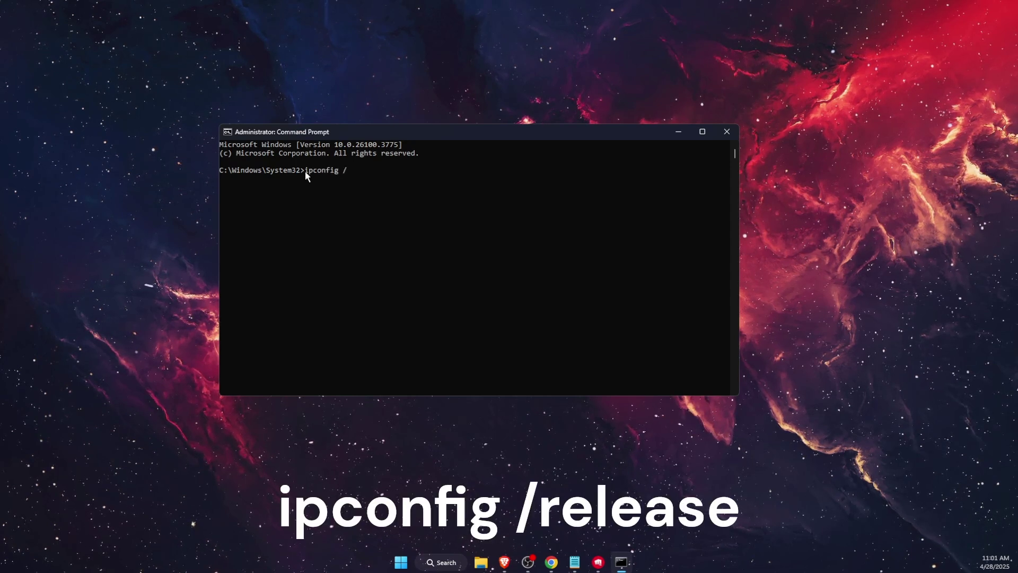
text( release)
Step: Run ipconfig /release then ipconfig /renew, restoring Wi-Fi address 192.168.8.129
key(Return)
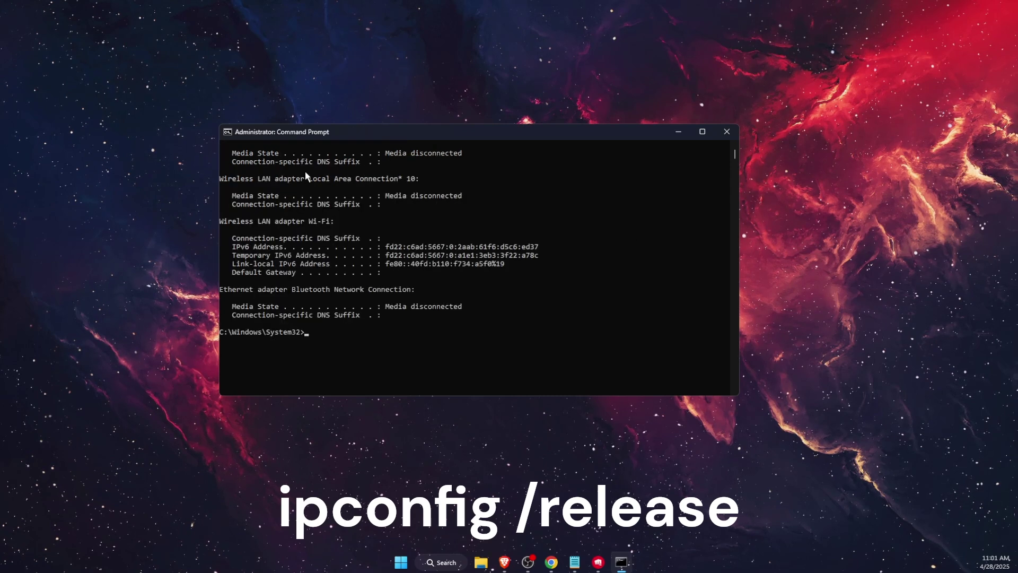
text(ip)
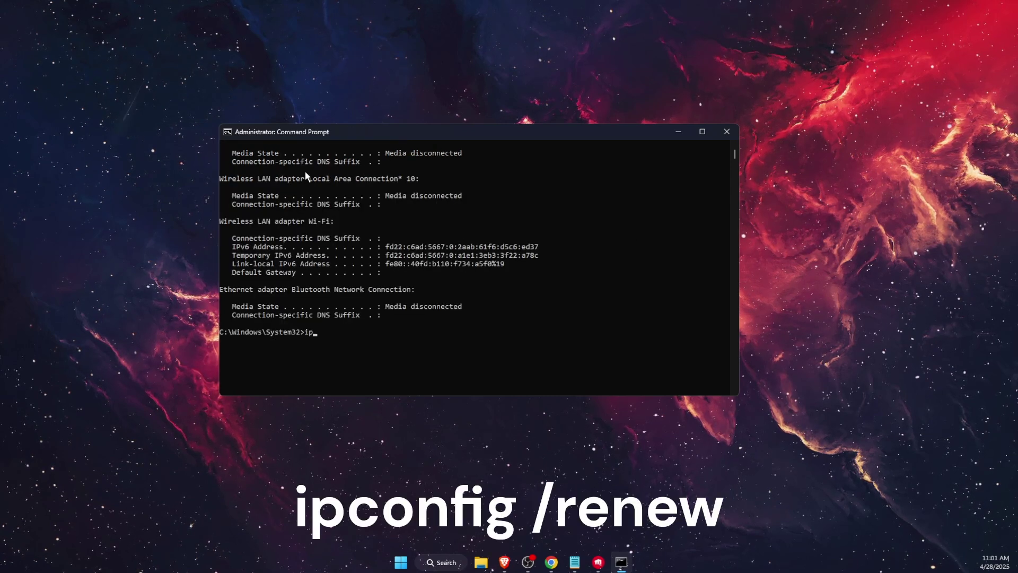
text(config /rene)
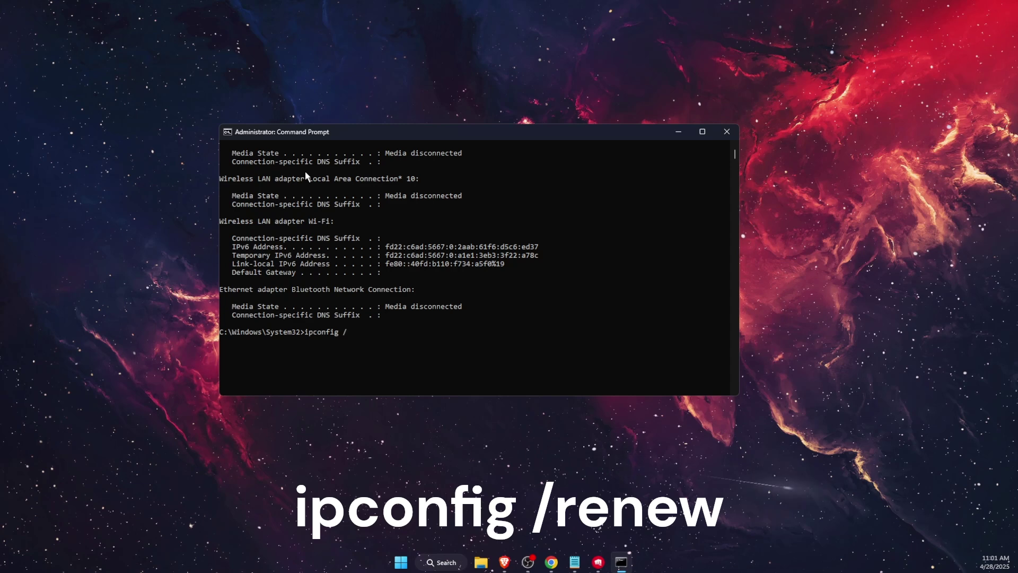
text(w)
key(Return)
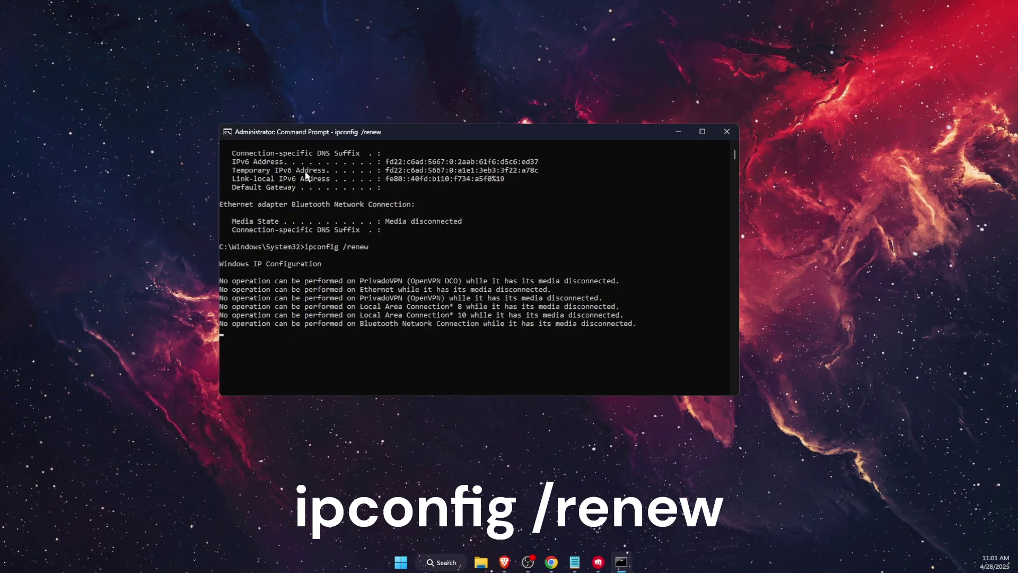
text(i)
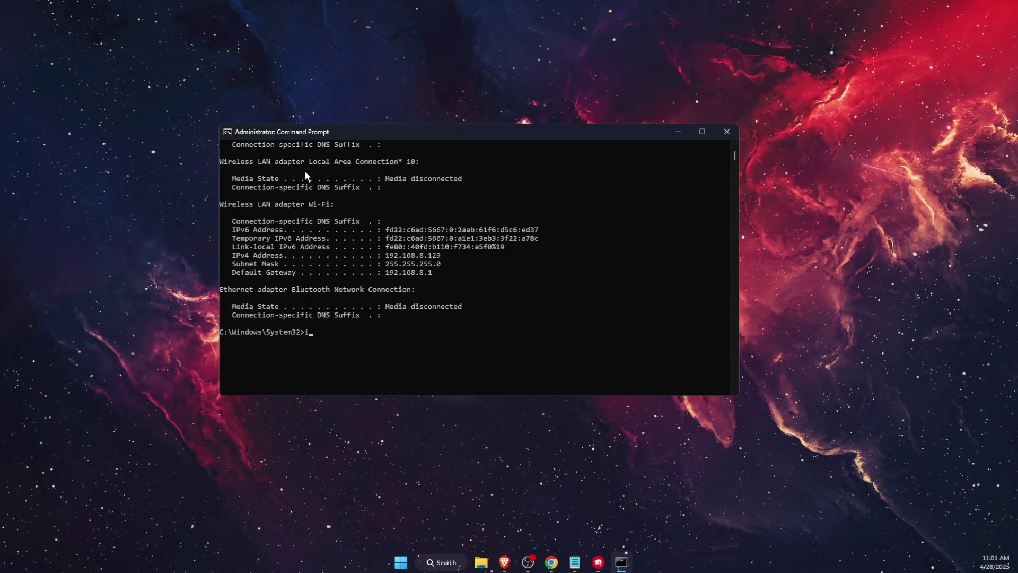
text(pconfig )
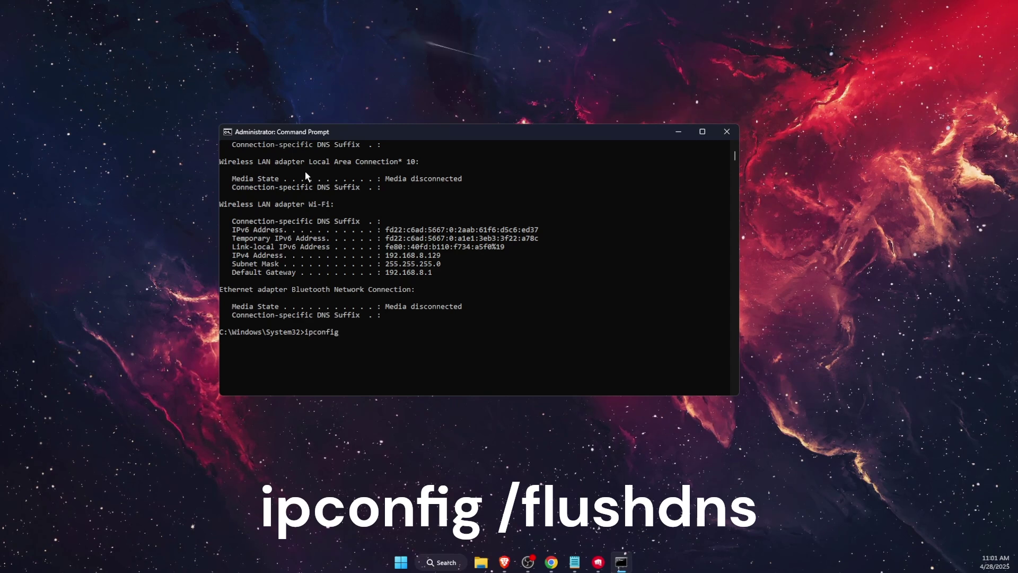
text(/flushd)
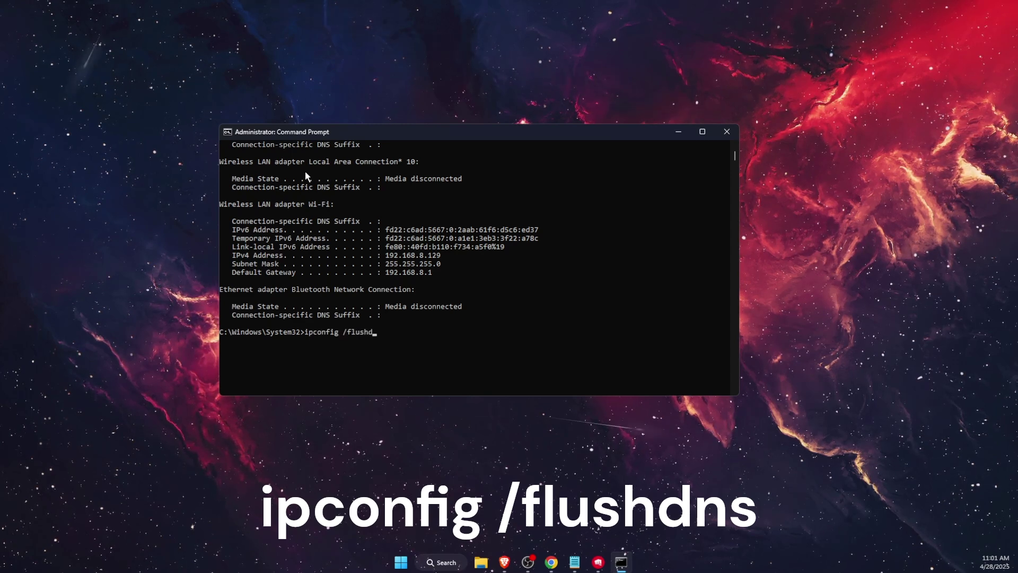
text(ns)
Step: Run ipconfig /flushdns, netsh winsock reset and netsh int ip reset
key(Return)
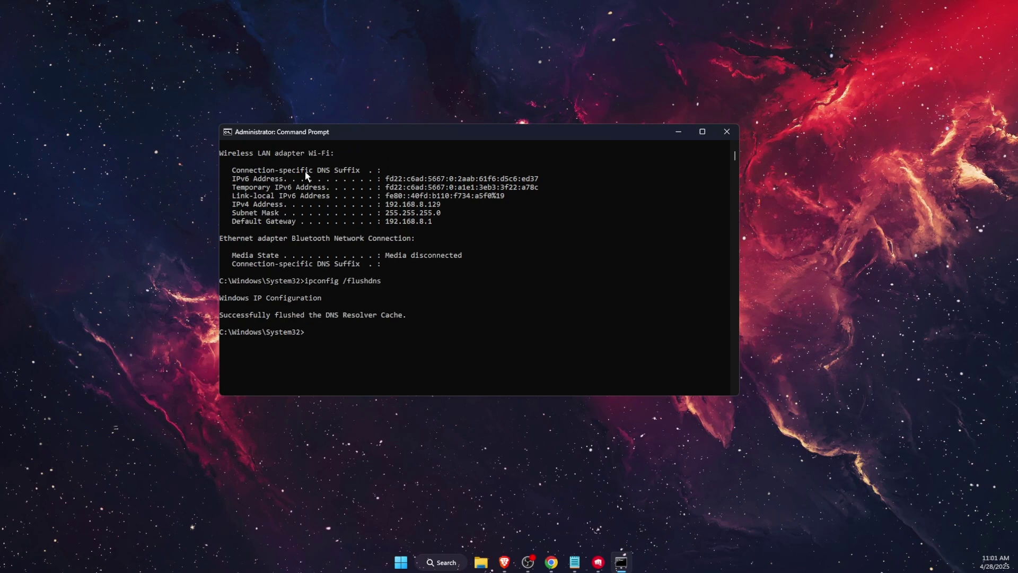
text(netsh winso)
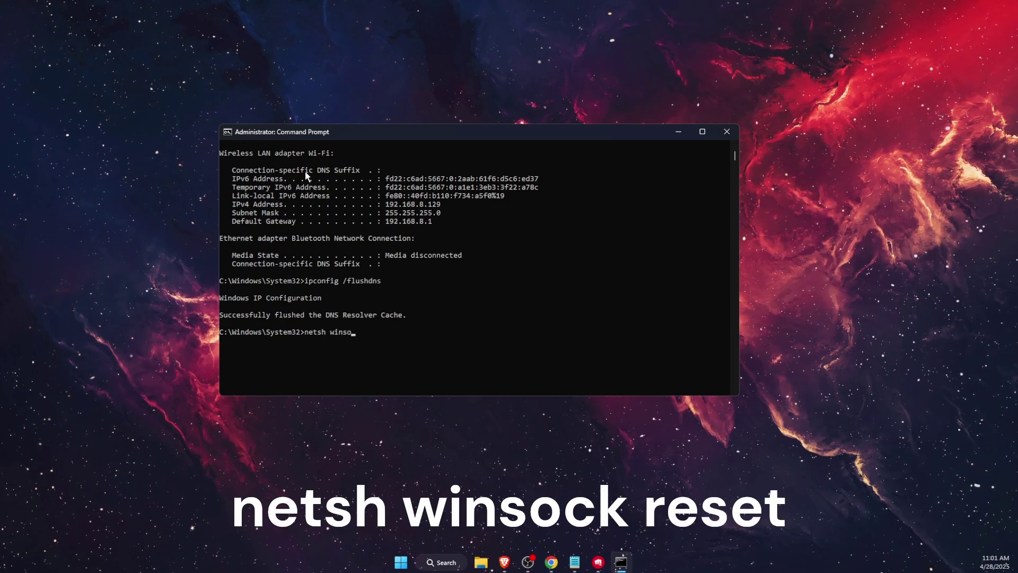
text(ck reset)
key(Return)
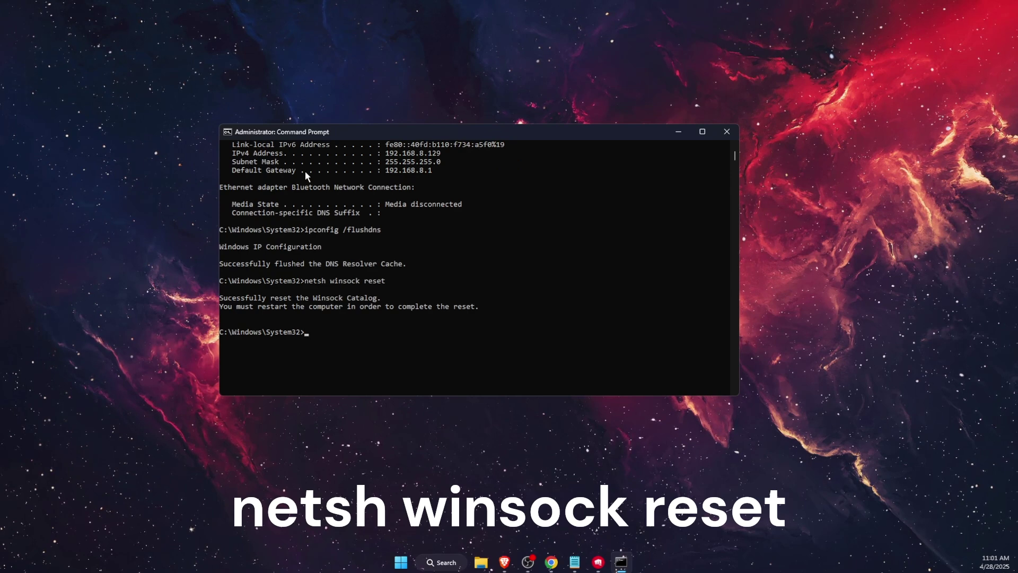
text(netsh int ip re)
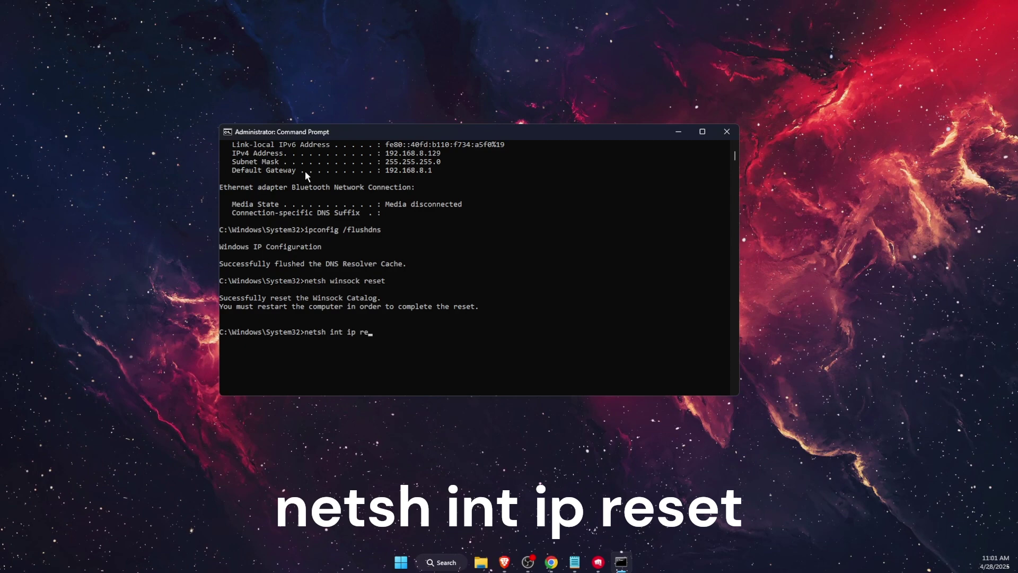
text(set)
key(Return)
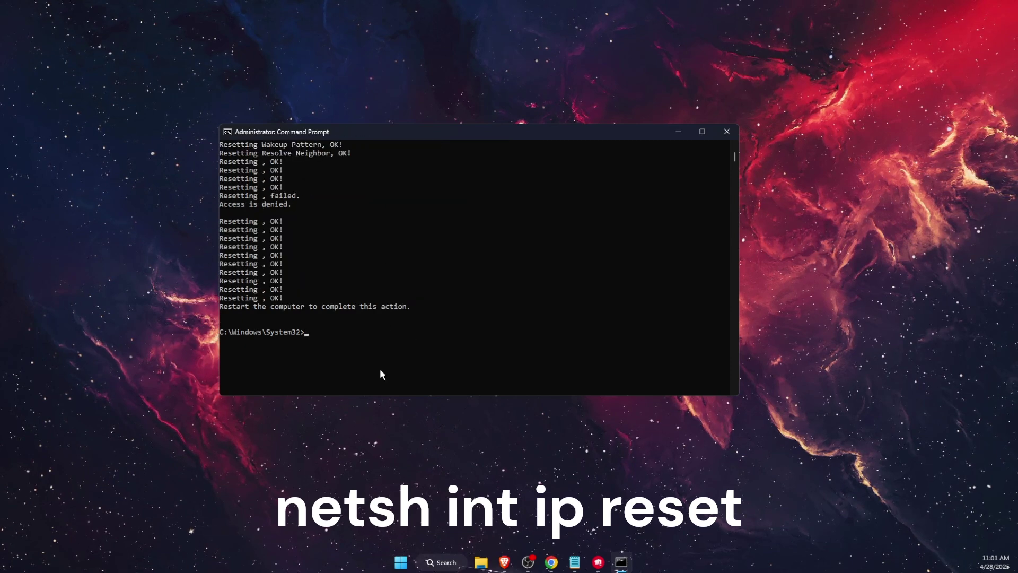
Step: Check Start's power options without restarting, then close Command Prompt
click(401, 563)
click(643, 524)
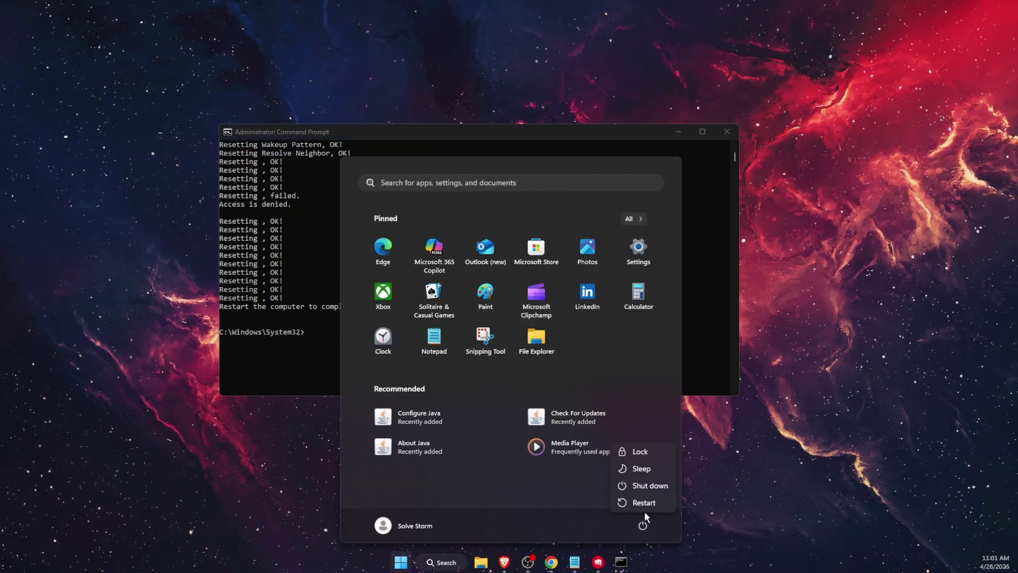
click(644, 502)
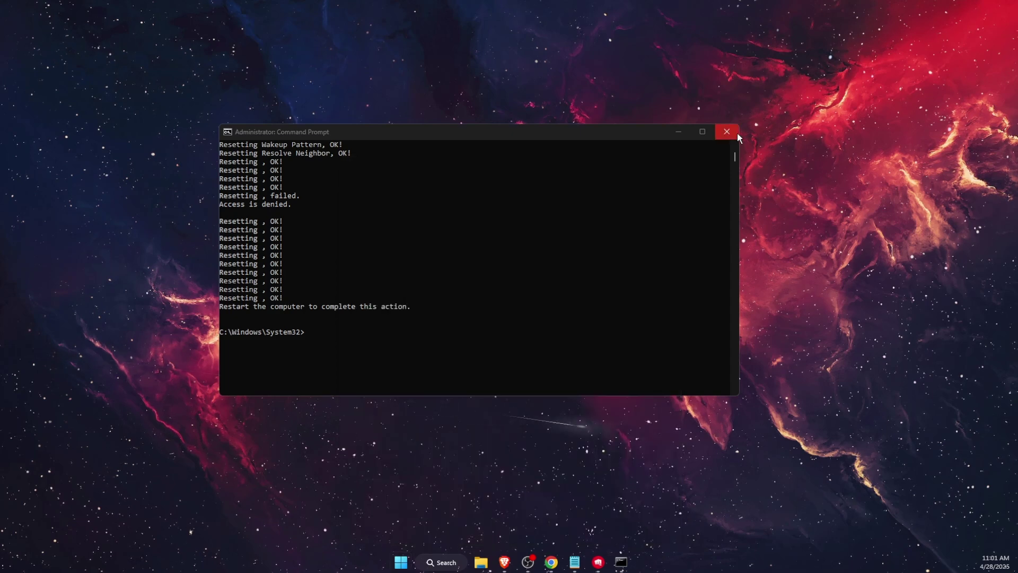
click(732, 132)
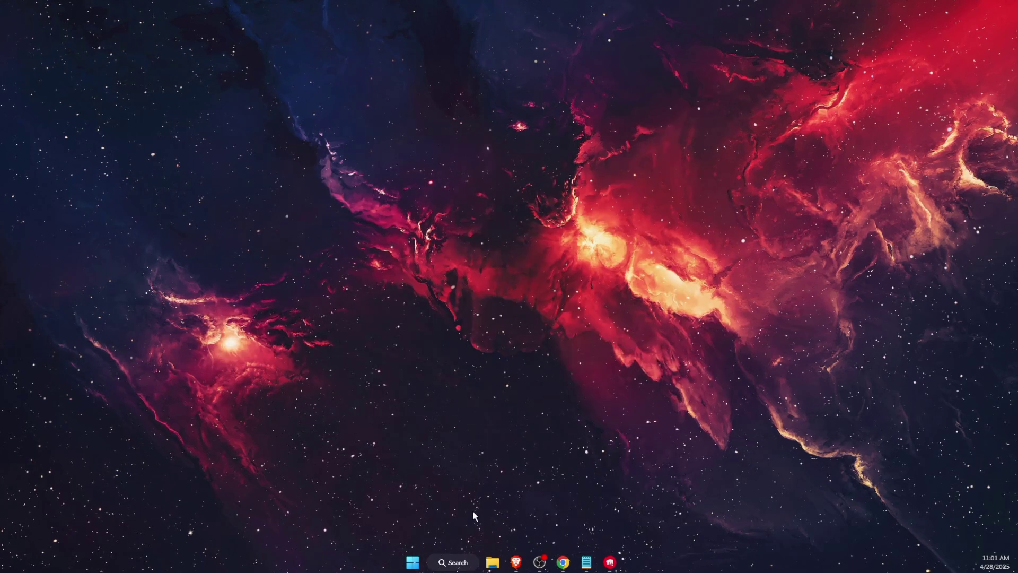
Step: Search 'net' and open Settings at the Network & internet page
click(455, 563)
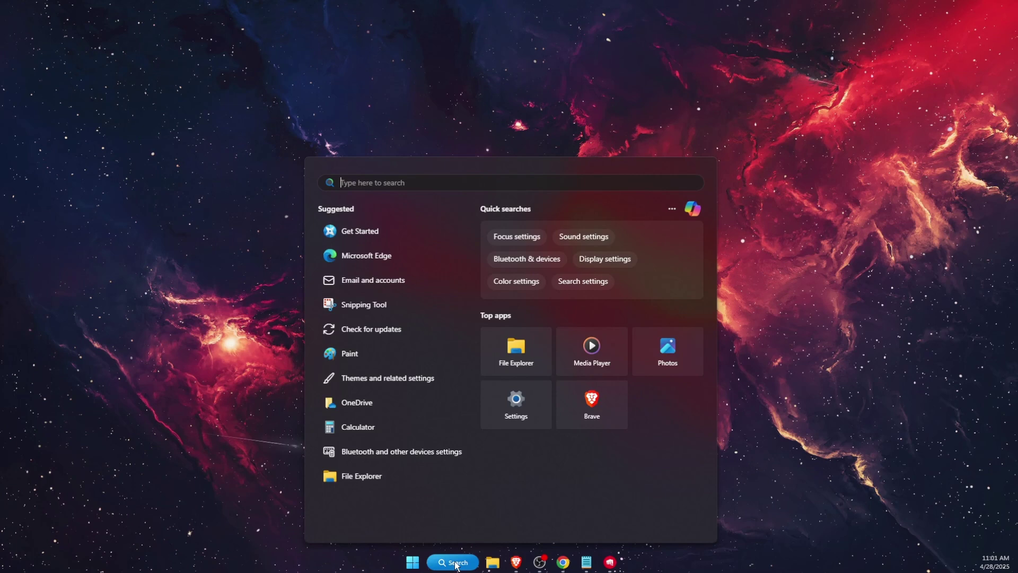
text(net)
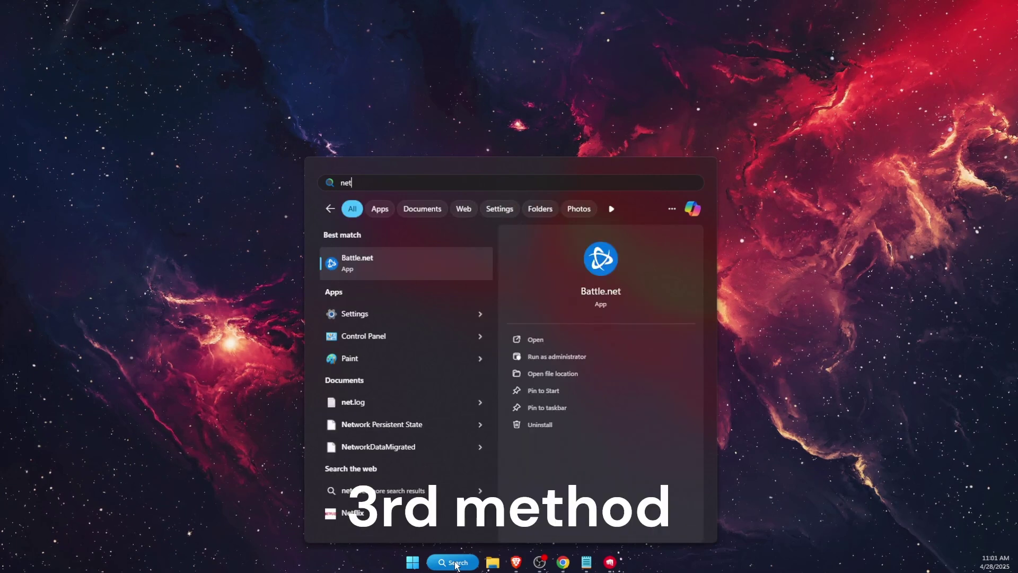
click(379, 316)
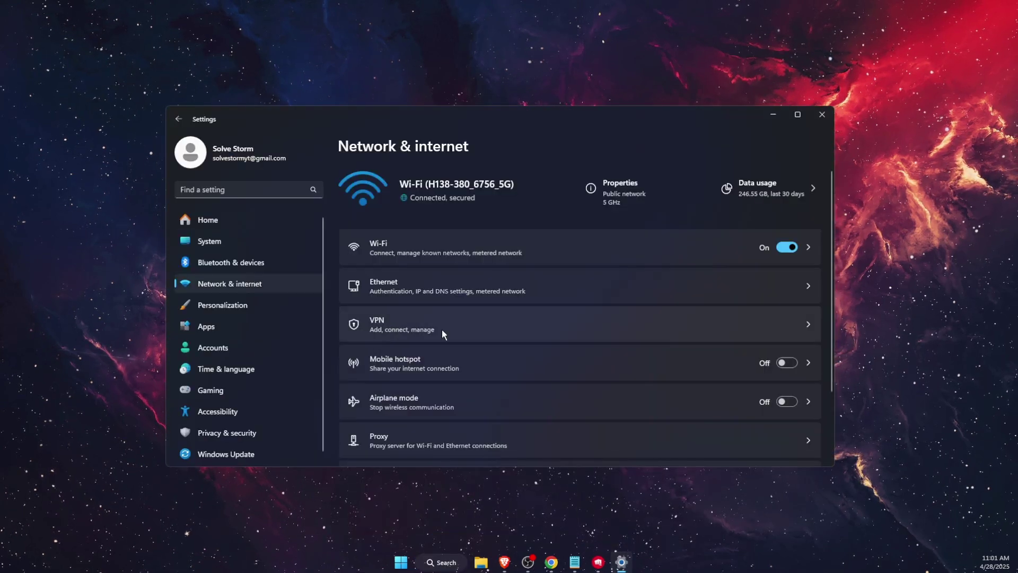
scroll(442, 330, down, 3)
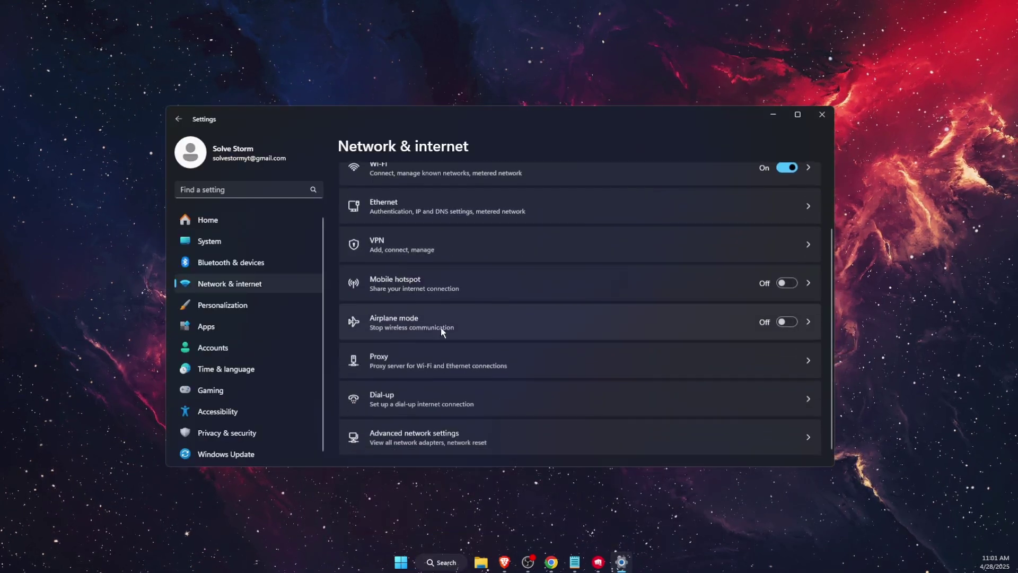
Step: Open Advanced network settings and expand the Wi-Fi adapter's details
click(418, 430)
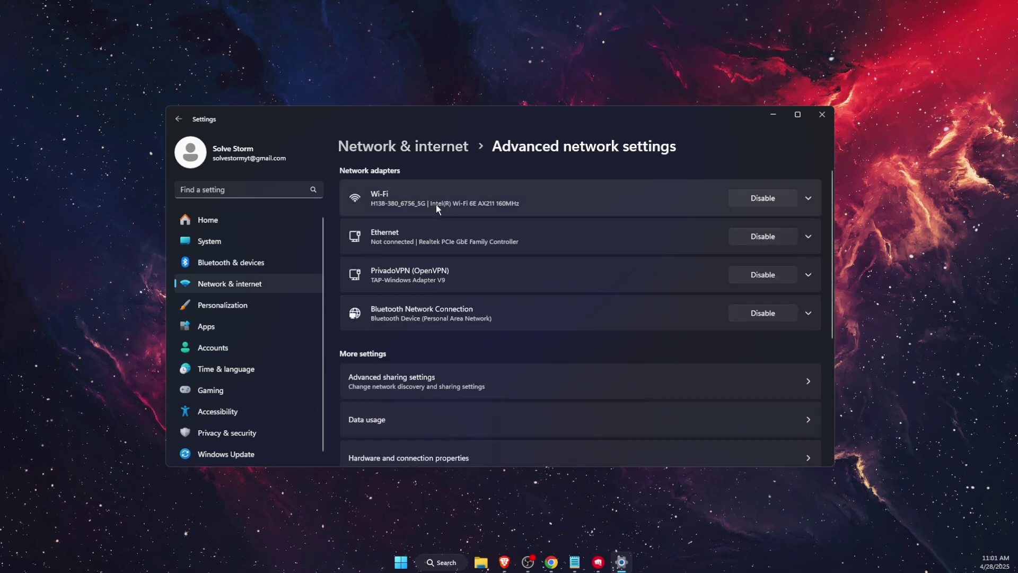
click(436, 203)
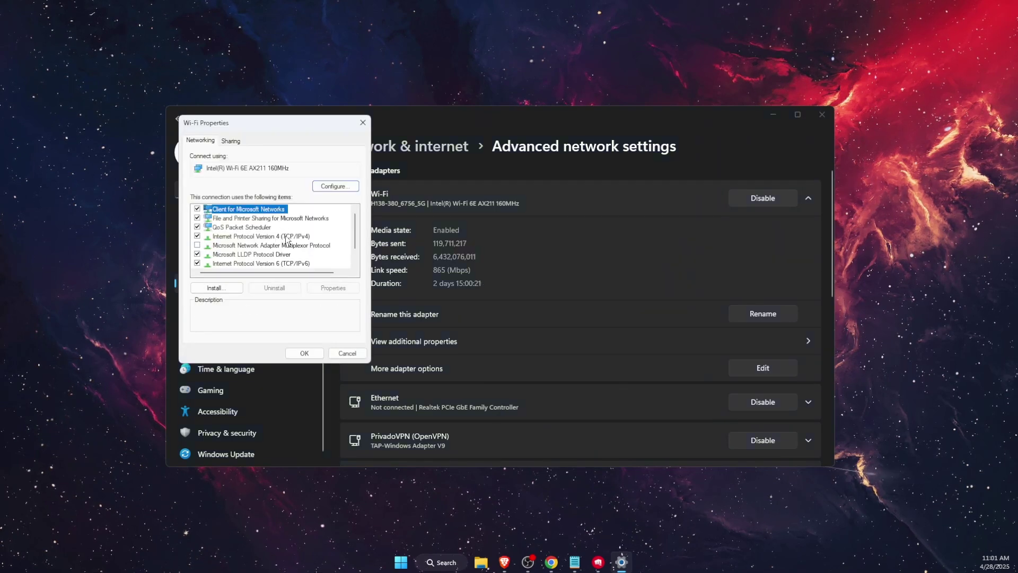
Step: Open Wi-Fi TCP/IPv4 properties and switch DNS to manual entry with blank fields
double_click(287, 241)
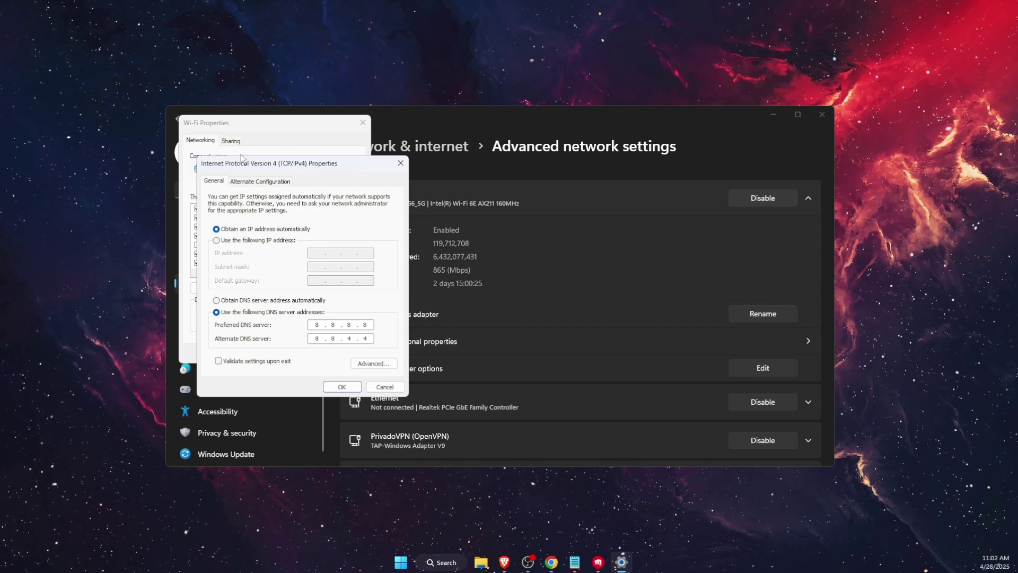
click(226, 301)
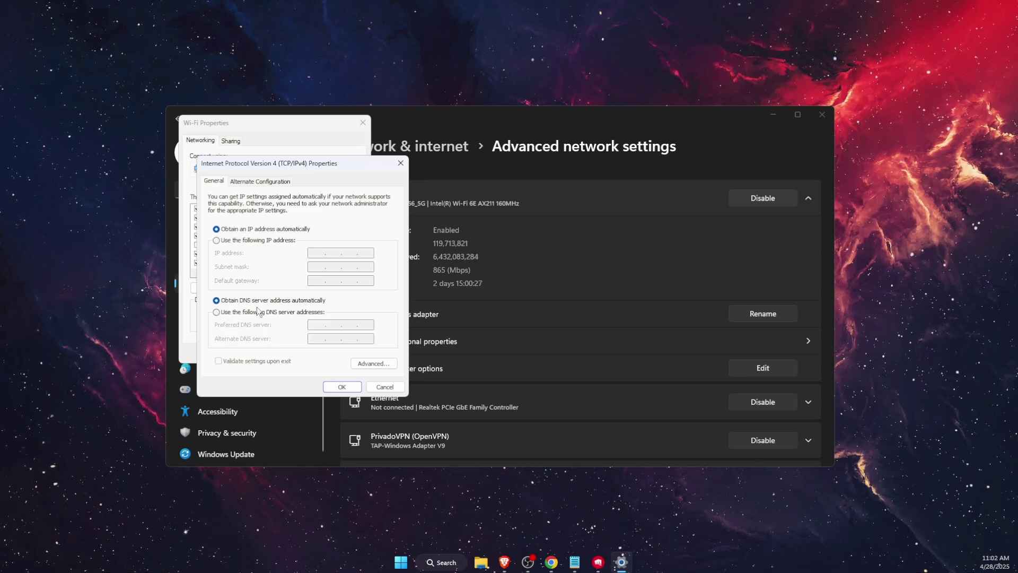
click(284, 313)
text(8 . .)
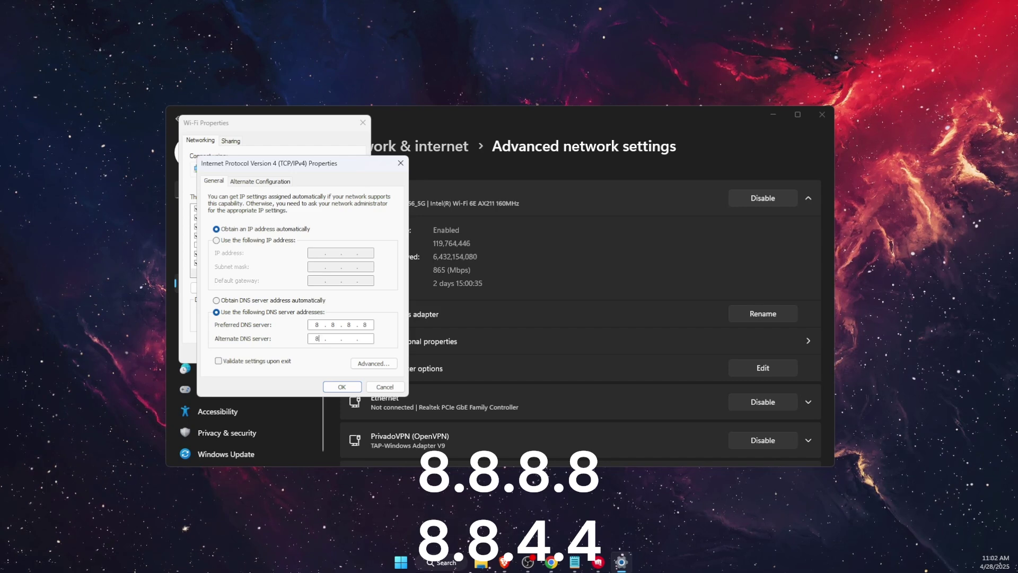
text(.8.4.4)
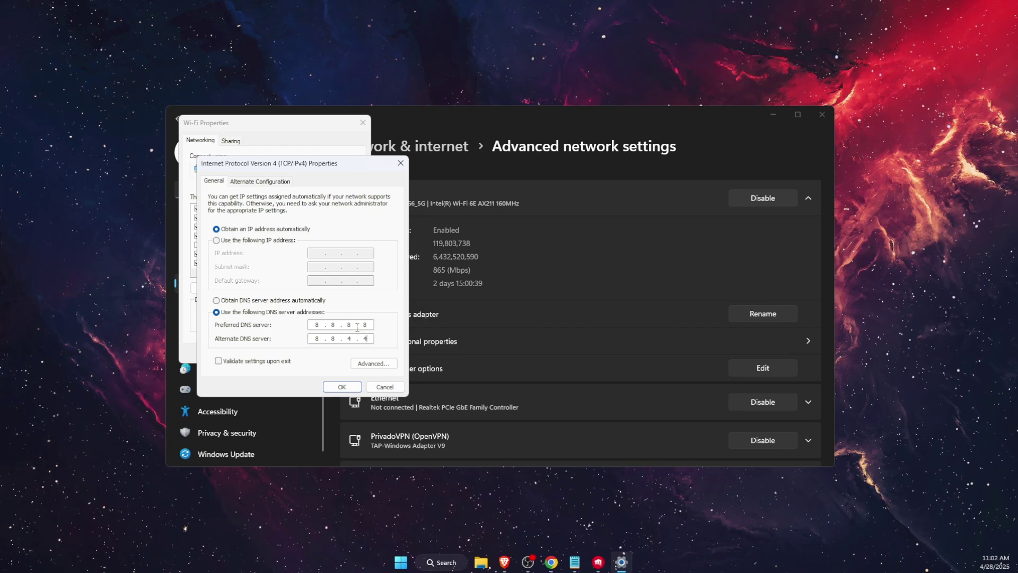
click(284, 300)
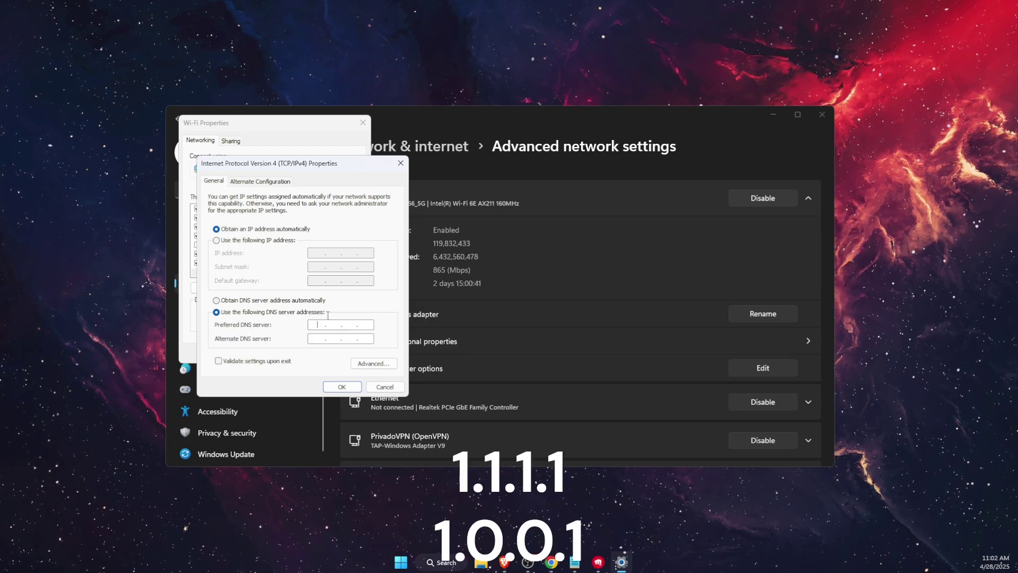
text(1.1.1.1)
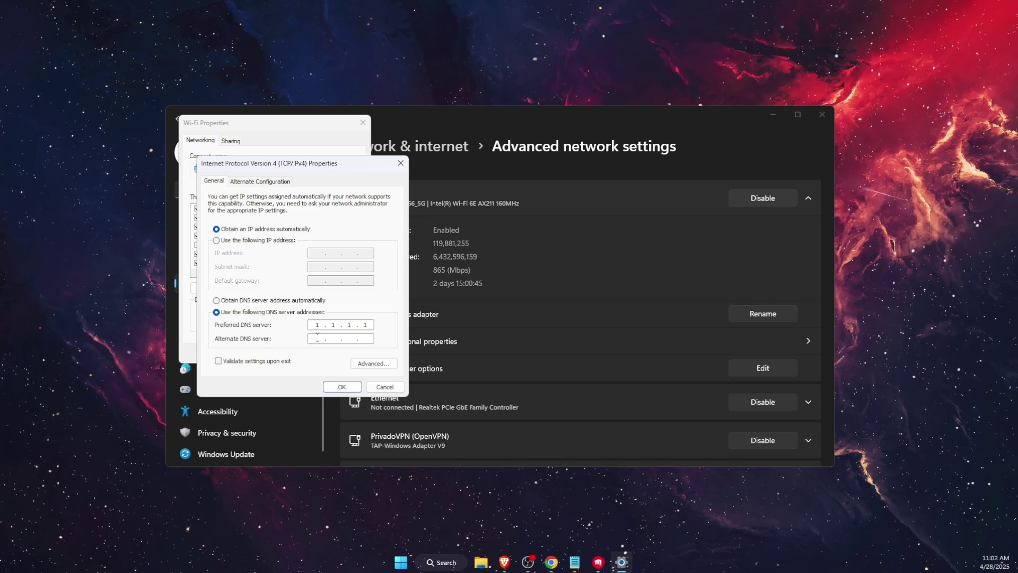
text(1.0.0)
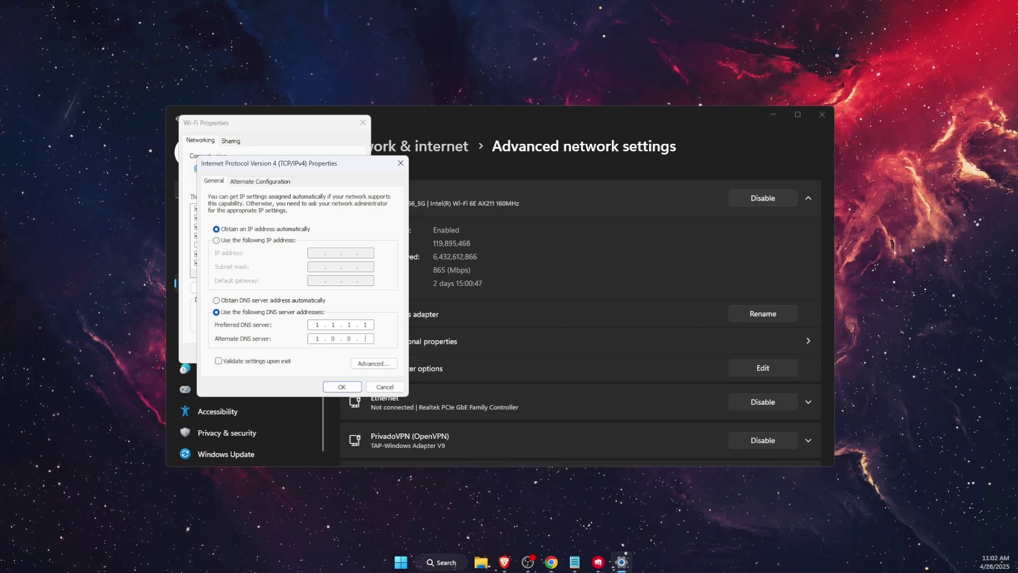
text(1)
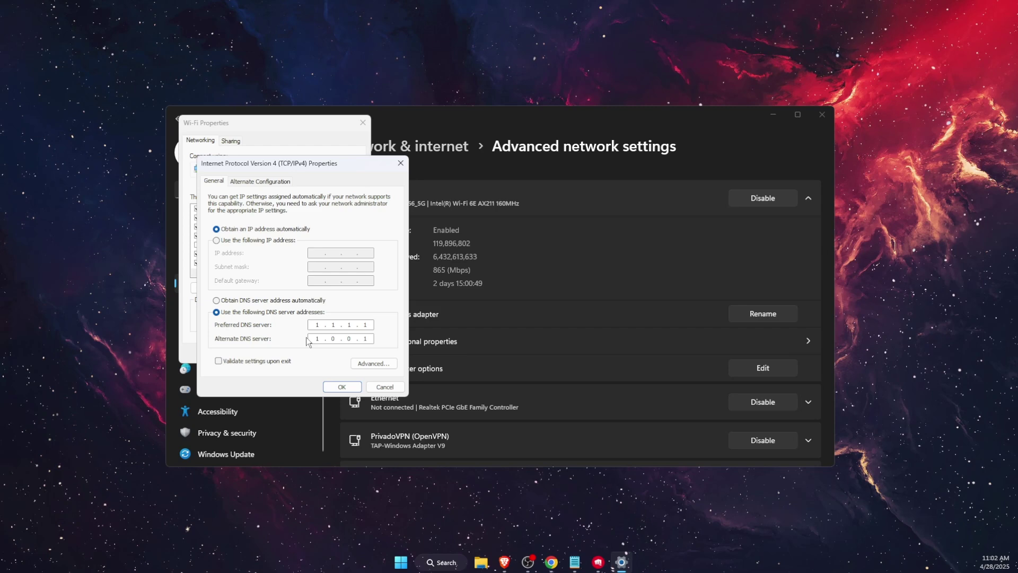